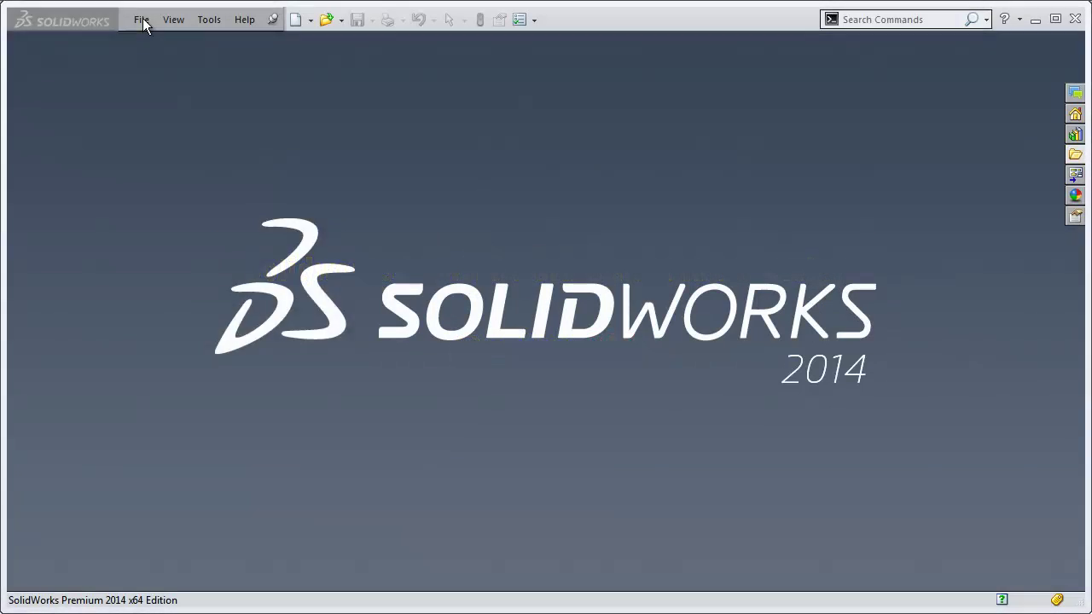
Step: Open the File menu on the empty SolidWorks 2014 start screen
left_click(141, 19)
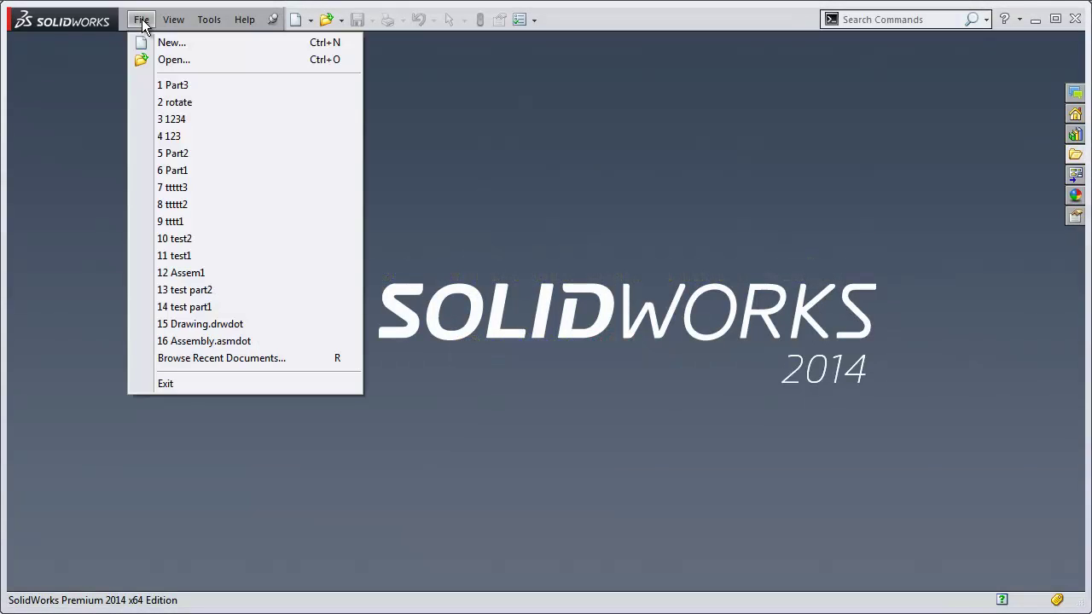
Step: Create a new assembly, Assem6, and close Begin Assembly without inserting any parts
left_click(171, 42)
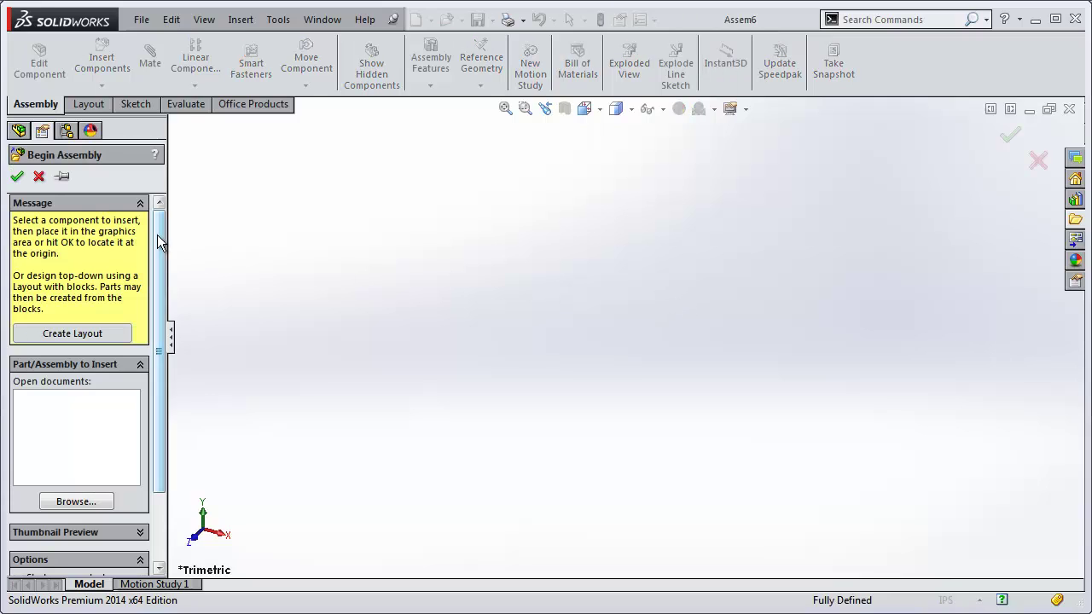
left_click(39, 175)
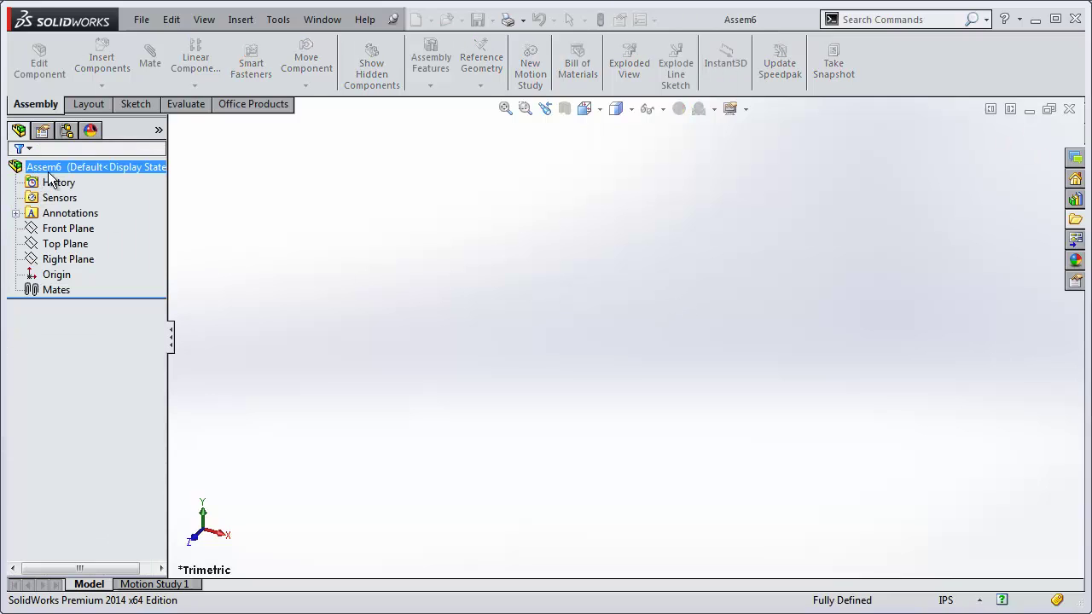
Step: Drag Part1 (holed plate) and Part2 (cylinder) from the File Explorer pane into Assem6
left_click(1074, 220)
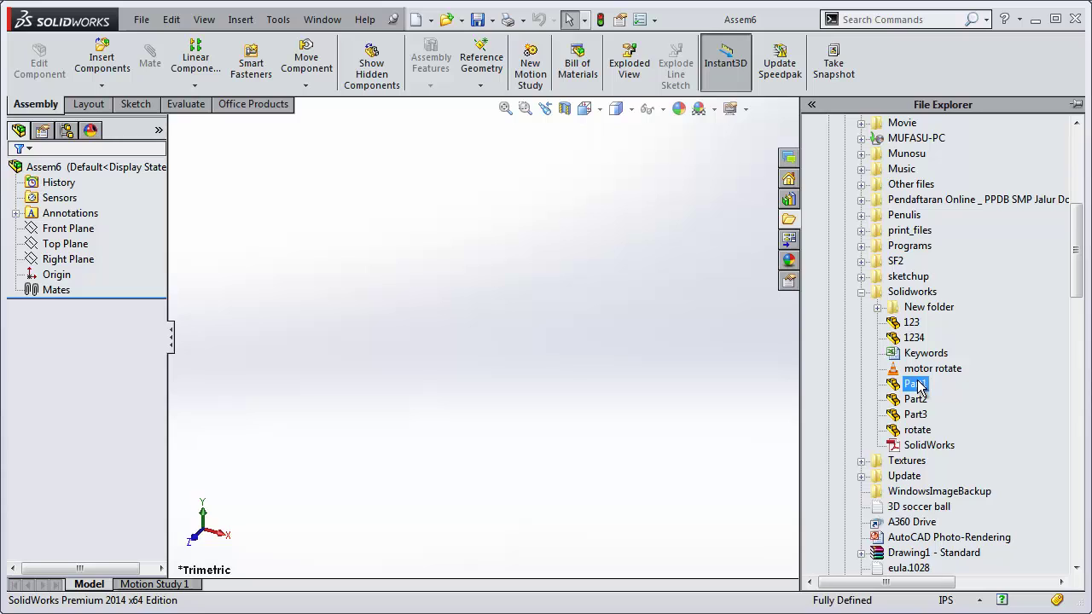
left_click_drag(919, 387, 607, 312)
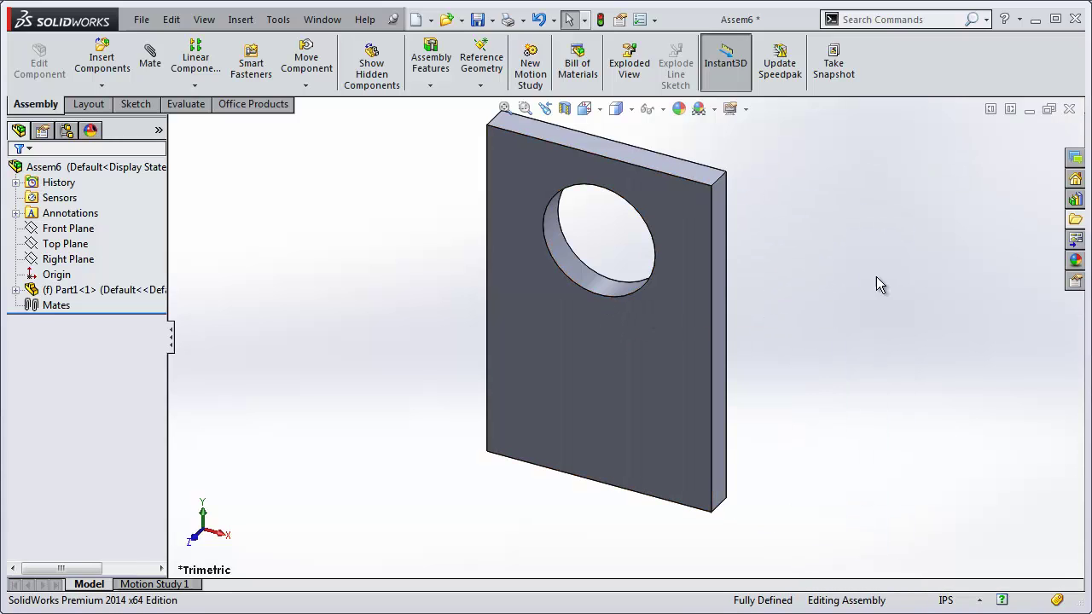
left_click(1075, 220)
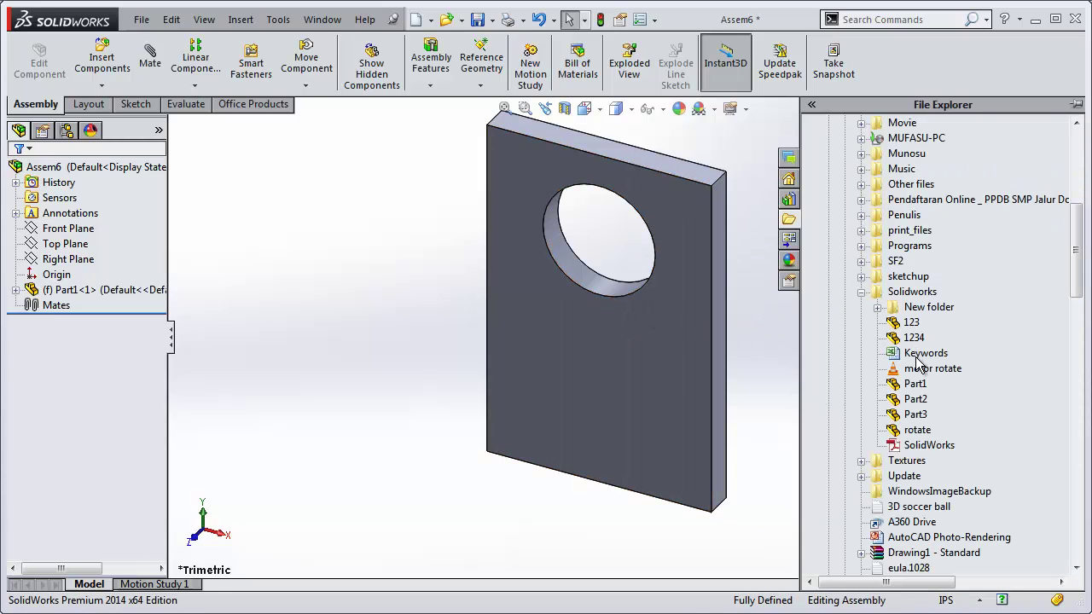
left_click_drag(919, 404, 404, 324)
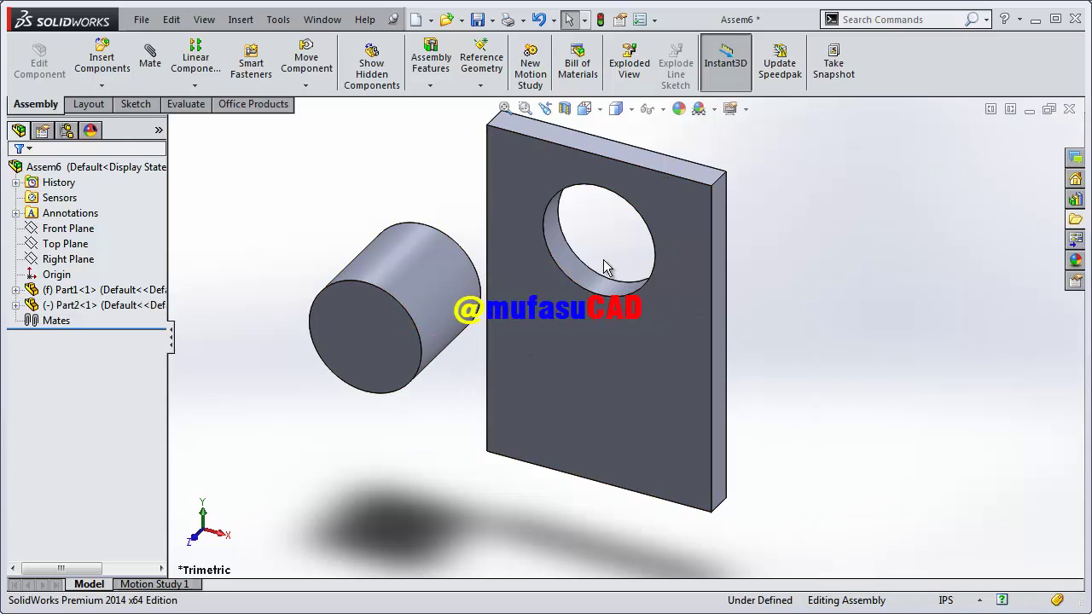
middle_click_drag(603, 268, 605, 213)
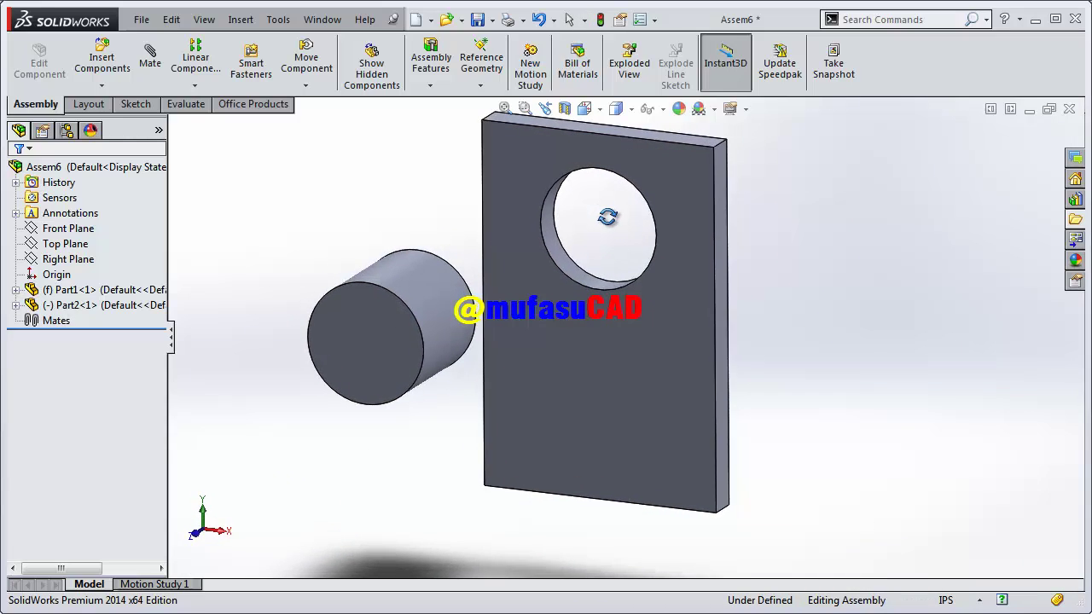
Step: Select the Part2 cylinder with Move Component and switch it to Rotate Component
left_click(307, 61)
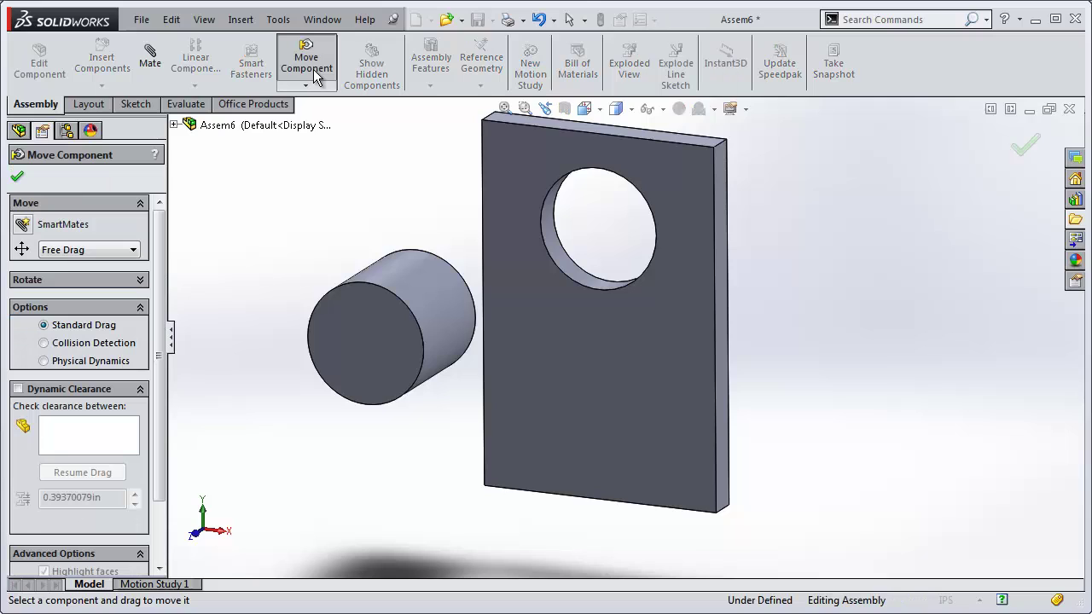
left_click(420, 292)
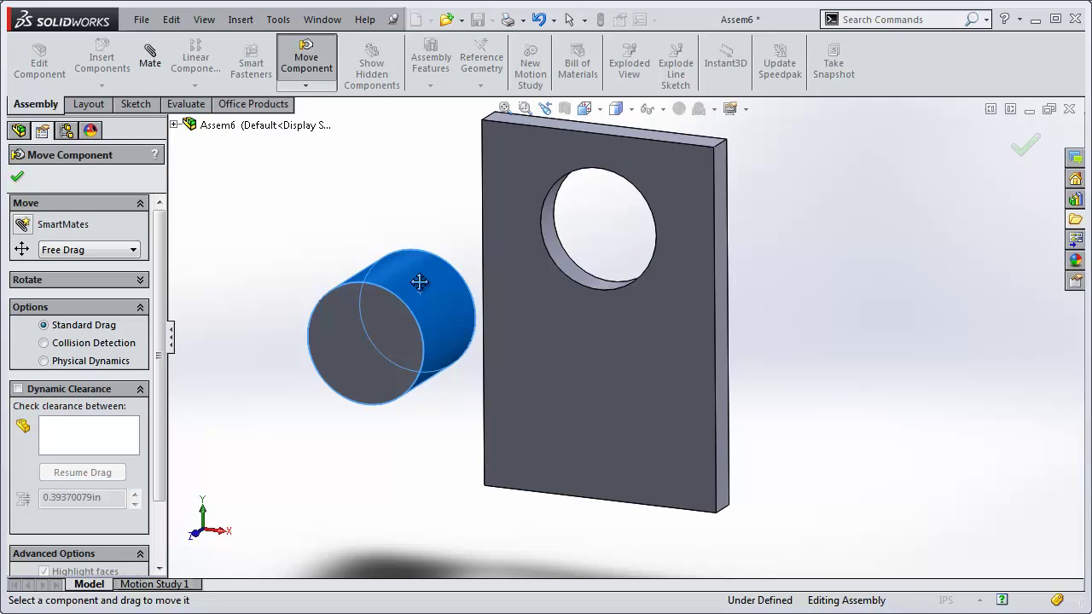
right_click(419, 282)
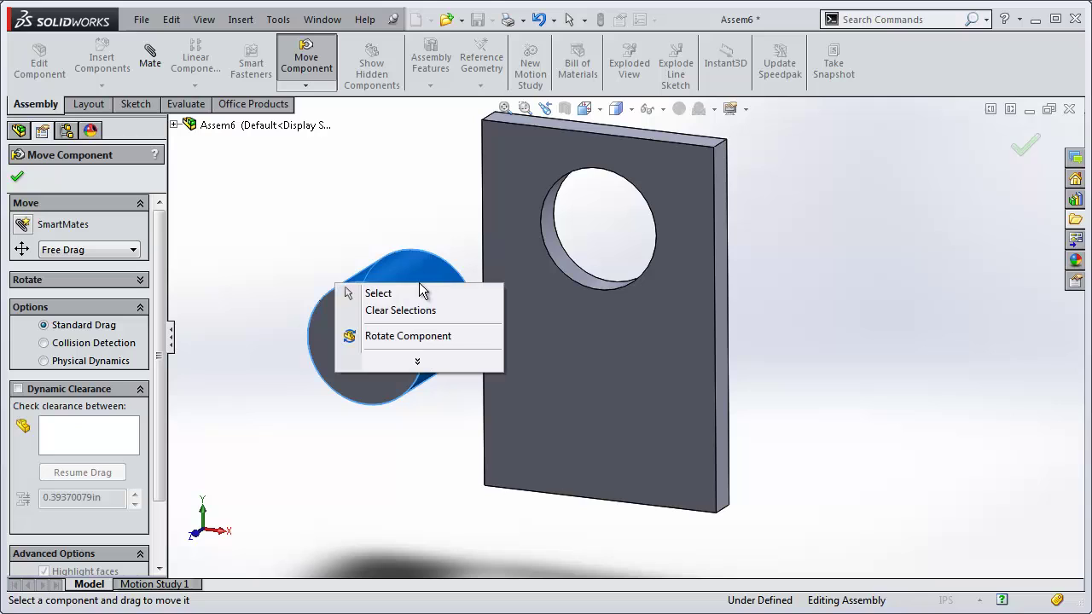
left_click(416, 362)
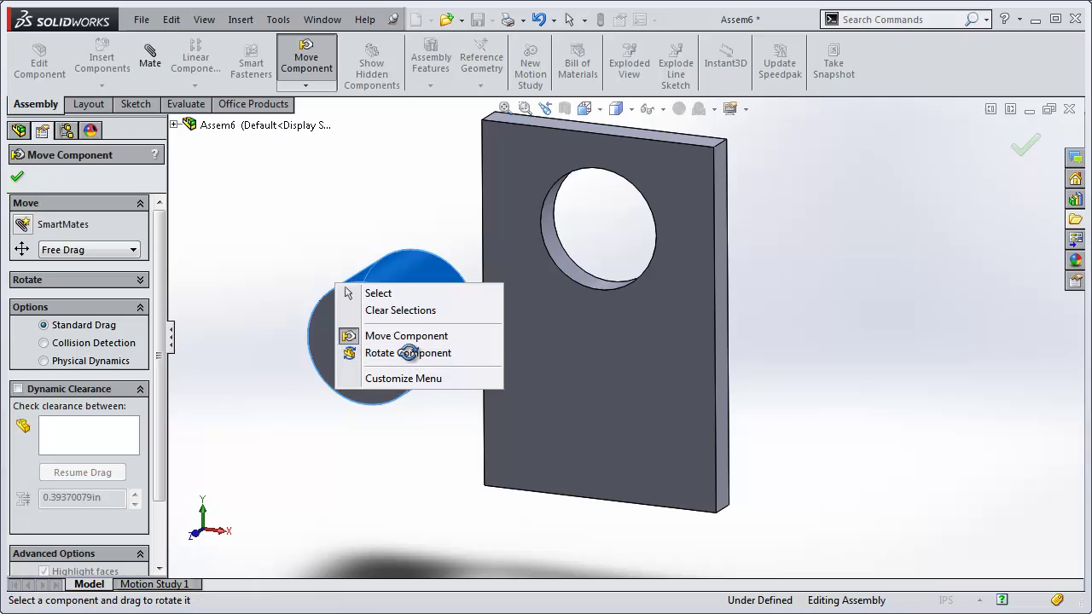
left_click(409, 355)
Step: Rotate the Part2 cylinder so its flat round end faces the plate
mouse_move(413, 310)
left_mouse_down()
mouse_move(444, 165)
mouse_move(407, 246)
mouse_move(406, 285)
mouse_move(392, 224)
mouse_move(369, 220)
mouse_move(384, 223)
left_mouse_up()
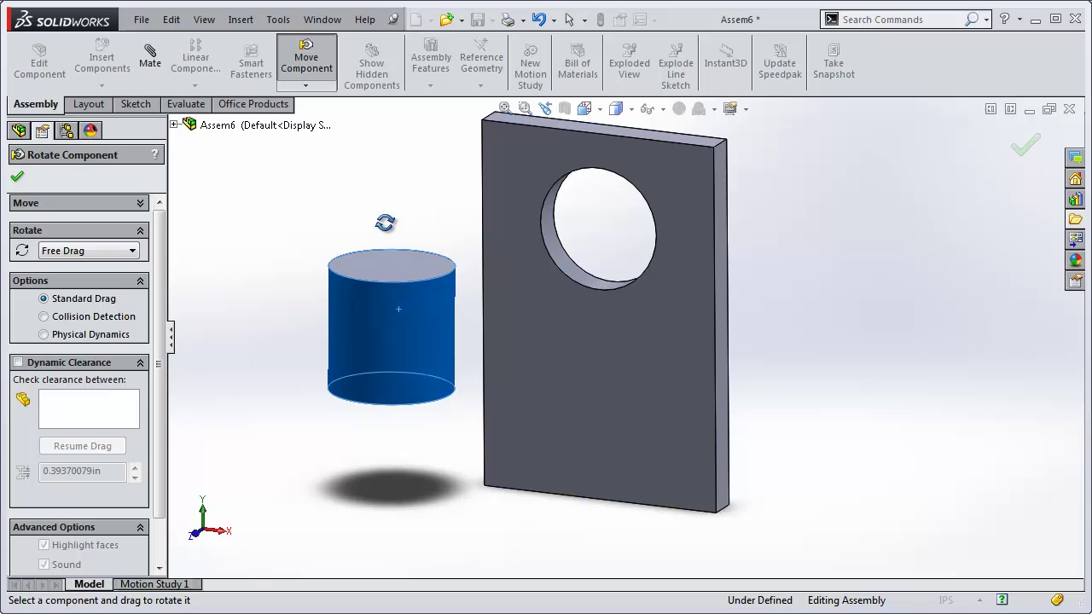
mouse_move(483, 328)
middle_mouse_down()
mouse_move(480, 410)
mouse_move(426, 398)
mouse_move(455, 342)
mouse_move(497, 317)
mouse_move(489, 265)
middle_mouse_up()
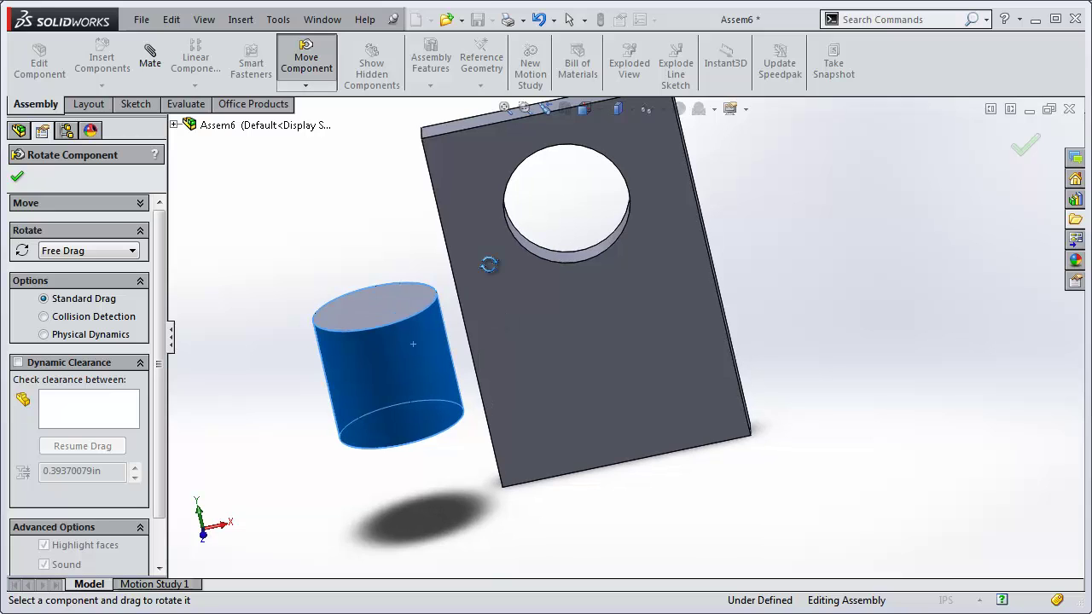
middle_click_drag(345, 330, 370, 311)
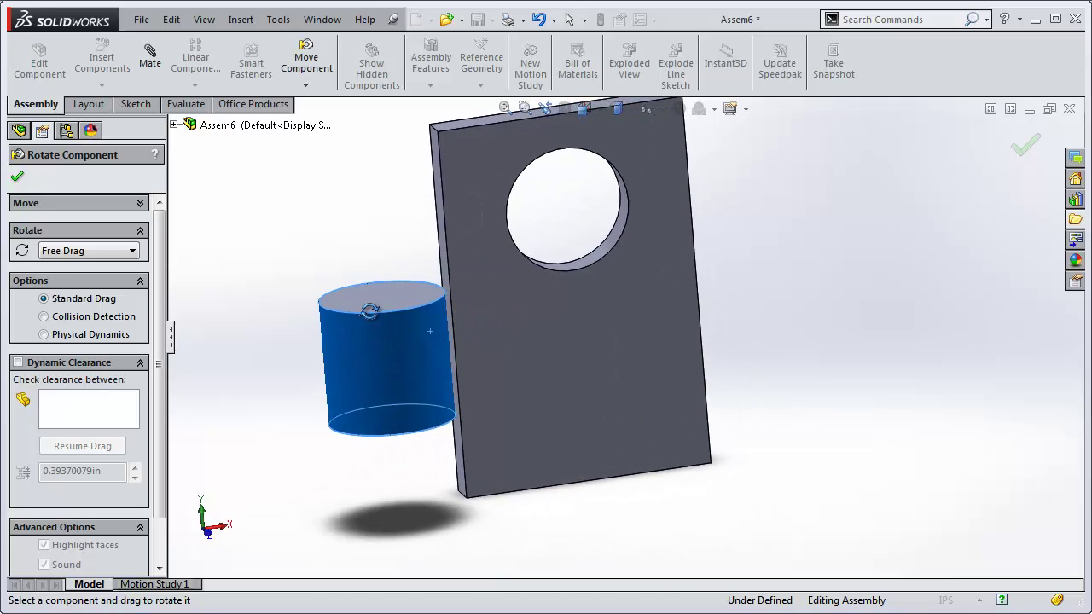
mouse_move(420, 338)
left_mouse_down()
mouse_move(471, 464)
mouse_move(419, 310)
mouse_move(433, 390)
mouse_move(426, 439)
left_mouse_up()
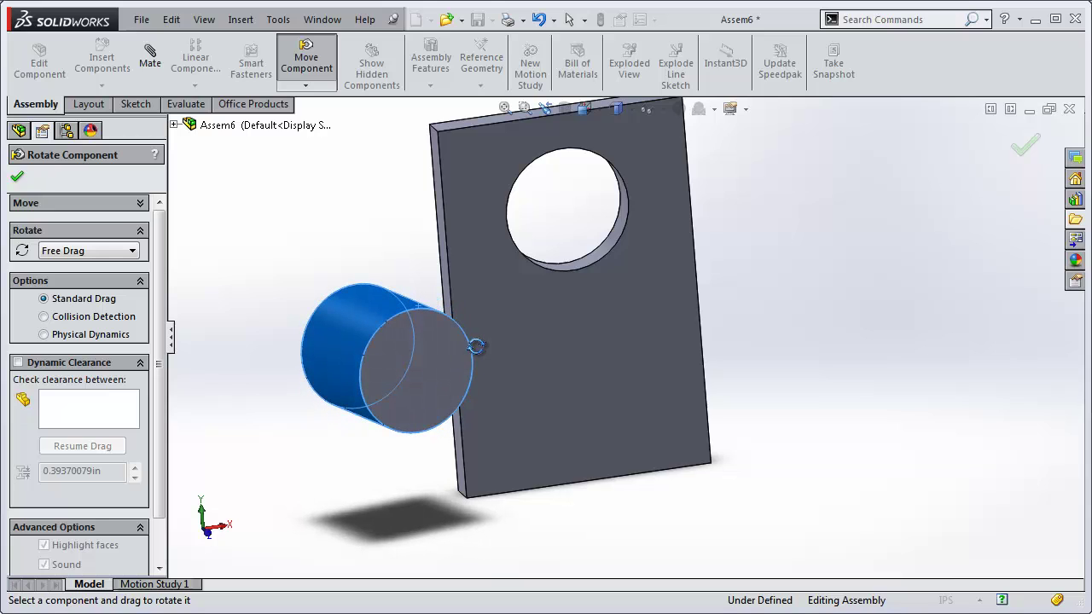
Step: Switch back to Move Component and drag the cylinder in front of the plate's hole
right_click(352, 316)
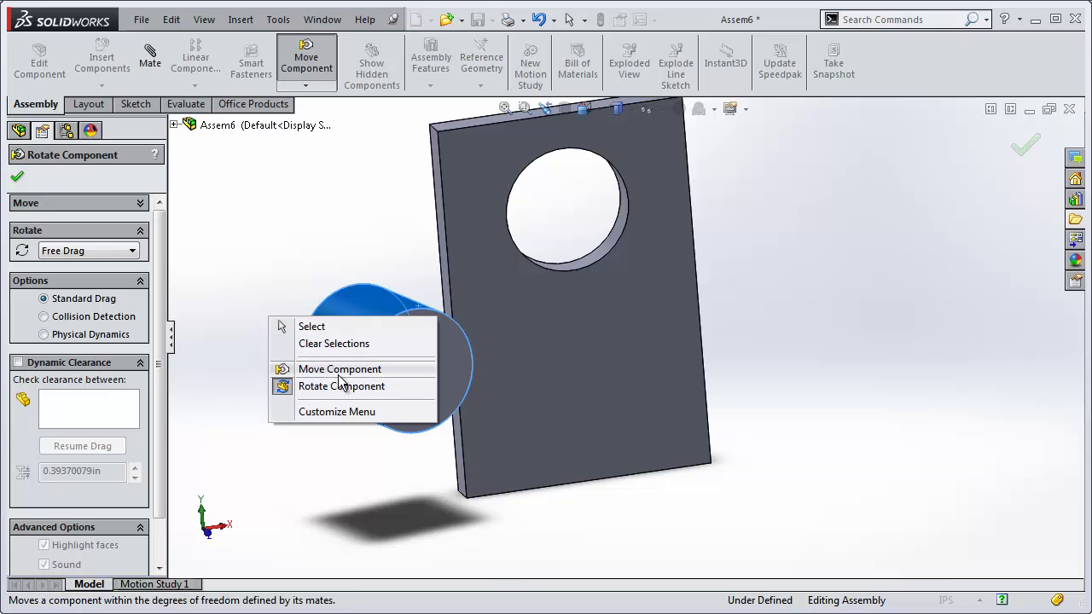
left_click(328, 371)
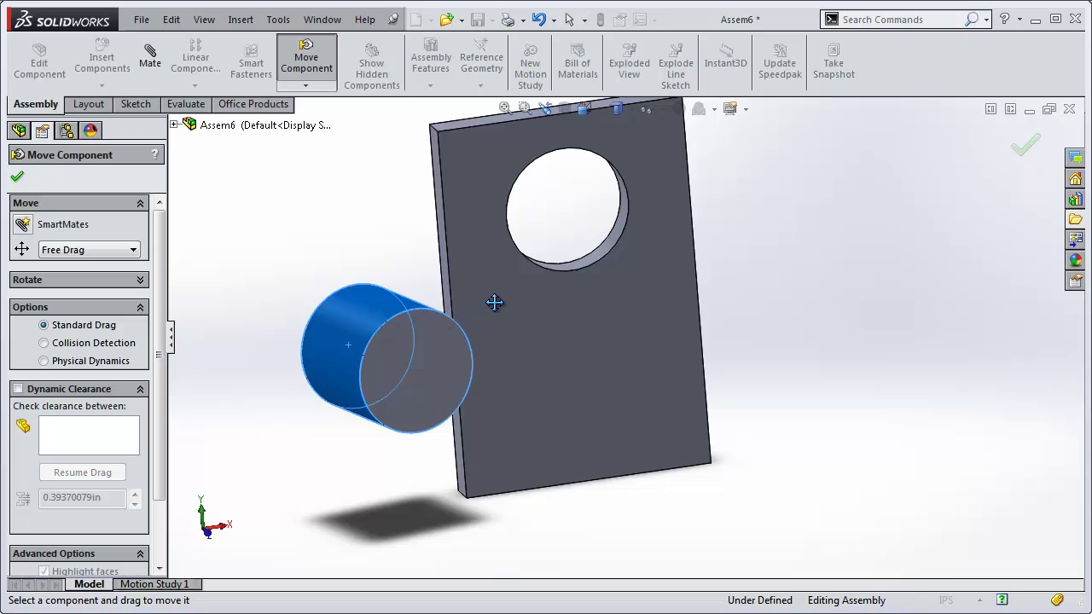
left_click_drag(411, 314, 571, 254)
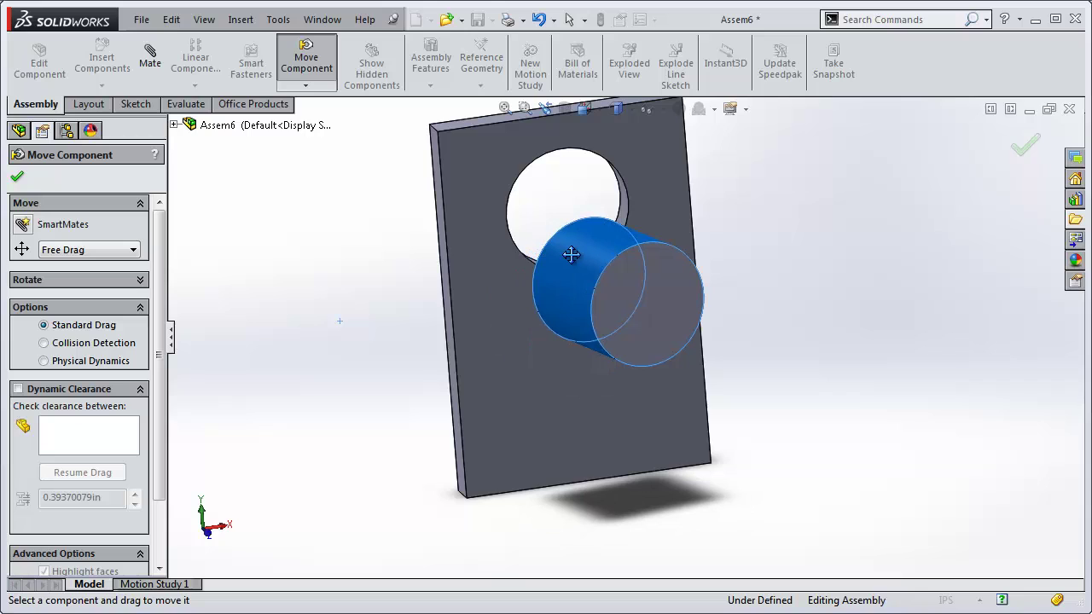
Step: View the assembly from Top, zoom out, and set the cylinder to Rotate Component
left_click(603, 114)
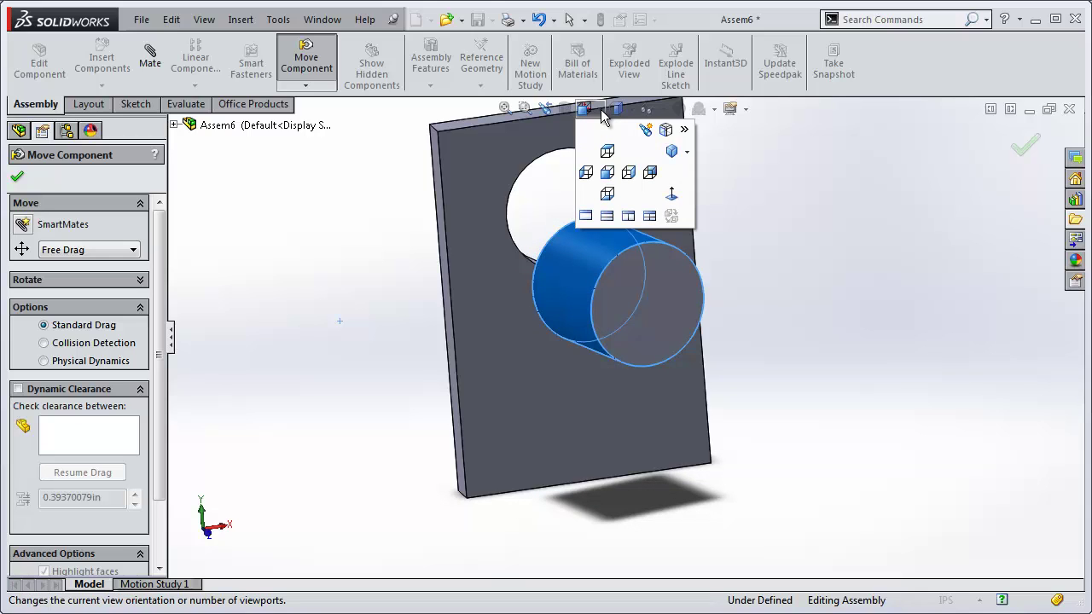
left_click(605, 153)
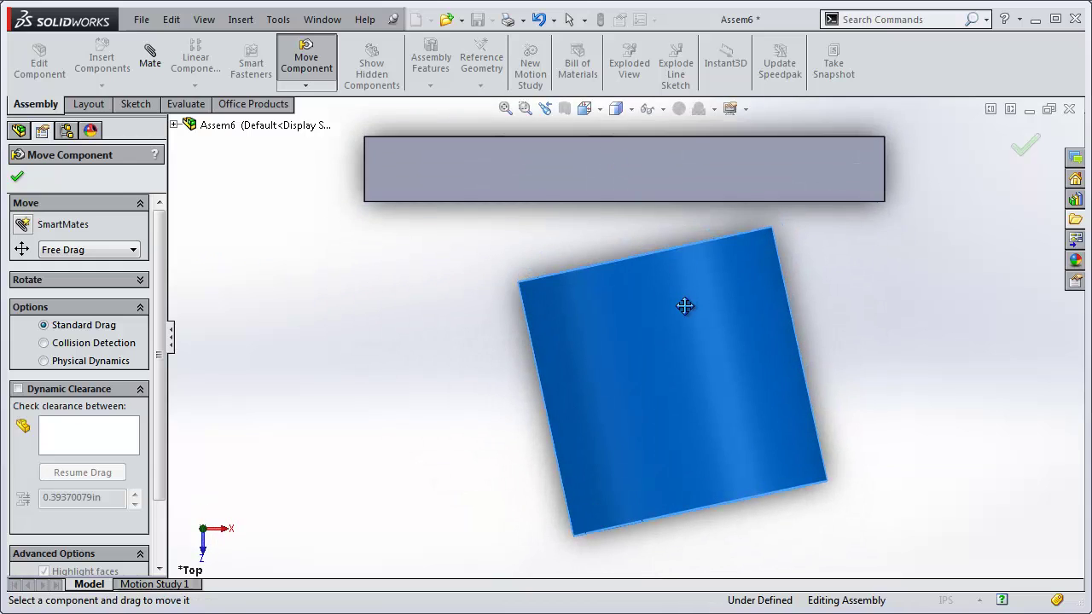
scroll(686, 306, "up", 2)
scroll(683, 315, "down", 3)
scroll(681, 324, "down", 2)
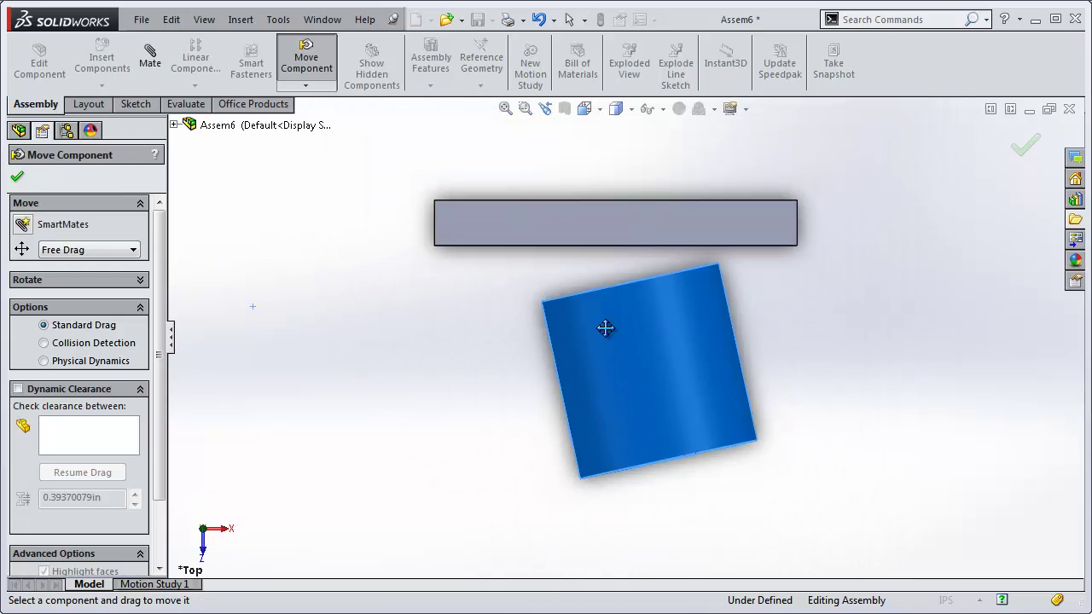
right_click(605, 328)
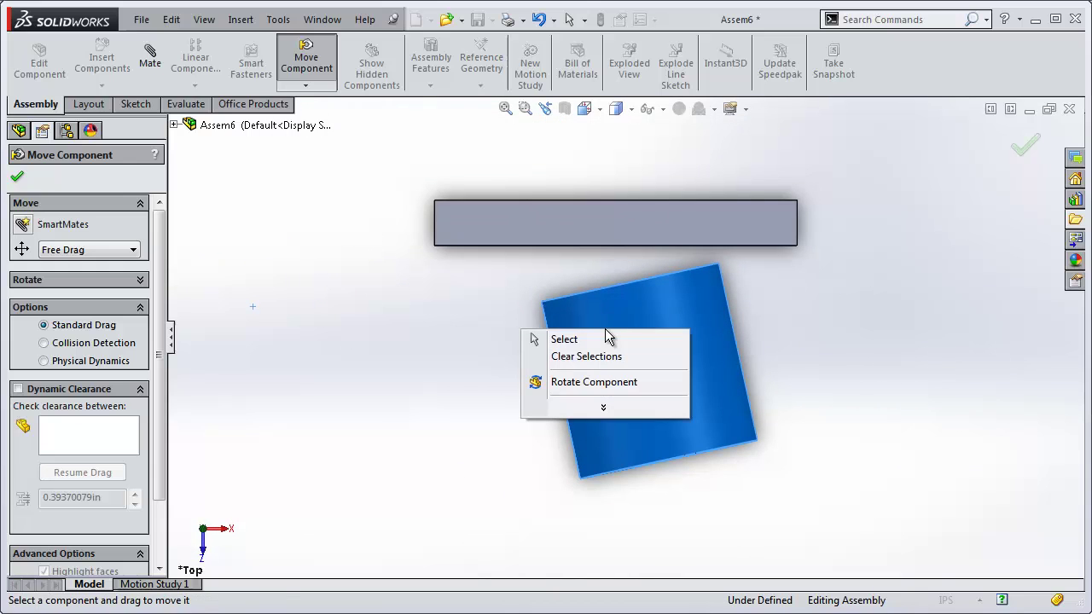
left_click(578, 384)
Step: Rotate the cylinder until its axis is horizontal, lying on its side above the plate
mouse_move(690, 428)
left_mouse_down()
mouse_move(622, 424)
mouse_move(558, 375)
mouse_move(590, 424)
mouse_move(587, 471)
mouse_move(753, 398)
left_mouse_up()
mouse_move(754, 397)
middle_mouse_down()
mouse_move(742, 407)
mouse_move(734, 158)
mouse_move(799, 170)
mouse_move(775, 112)
mouse_move(715, 373)
mouse_move(639, 236)
mouse_move(711, 185)
mouse_move(773, 185)
mouse_move(792, 165)
middle_mouse_up()
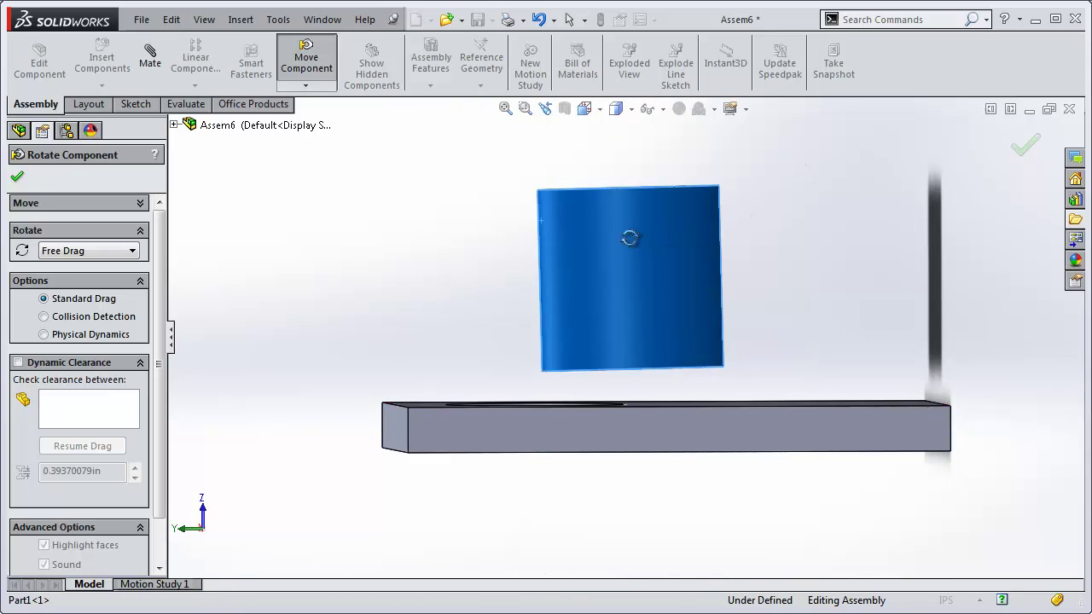
mouse_move(629, 238)
left_mouse_down()
mouse_move(725, 256)
mouse_move(783, 239)
mouse_move(828, 260)
mouse_move(836, 300)
mouse_move(620, 165)
mouse_move(545, 151)
left_mouse_up()
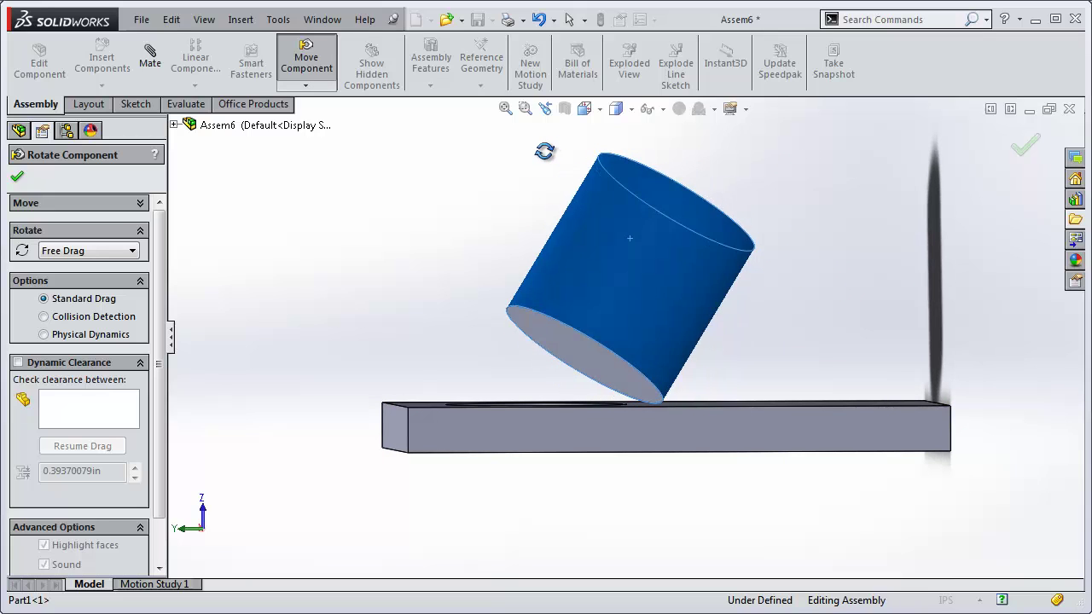
mouse_move(566, 297)
left_mouse_down()
mouse_move(573, 231)
mouse_move(623, 158)
mouse_move(656, 138)
mouse_move(742, 150)
mouse_move(732, 119)
mouse_move(677, 148)
mouse_move(589, 109)
mouse_move(529, 108)
mouse_move(482, 73)
mouse_move(512, 70)
mouse_move(555, 188)
mouse_move(534, 144)
mouse_move(556, 142)
mouse_move(509, 137)
mouse_move(528, 142)
left_mouse_up()
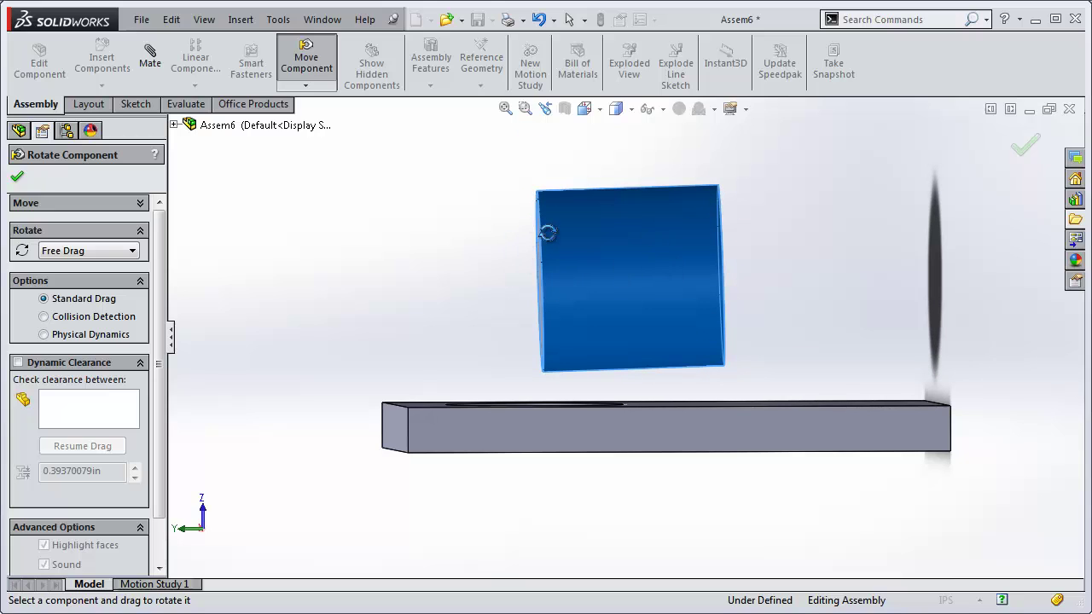
mouse_move(548, 232)
left_mouse_down()
mouse_move(526, 180)
mouse_move(554, 161)
mouse_move(632, 246)
mouse_move(690, 268)
mouse_move(743, 229)
mouse_move(733, 155)
mouse_move(765, 139)
mouse_move(782, 80)
mouse_move(821, 73)
mouse_move(824, 51)
mouse_move(775, 78)
mouse_move(697, 65)
mouse_move(567, 74)
left_mouse_up()
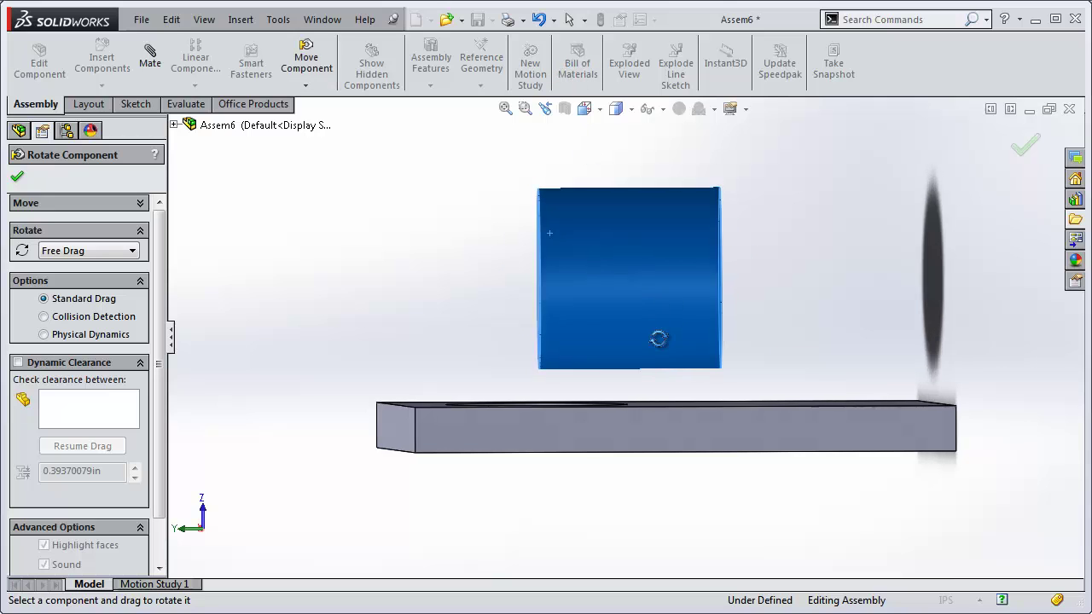
mouse_move(653, 334)
middle_mouse_down()
mouse_move(776, 483)
mouse_move(785, 522)
mouse_move(717, 305)
mouse_move(811, 221)
mouse_move(747, 158)
middle_mouse_up()
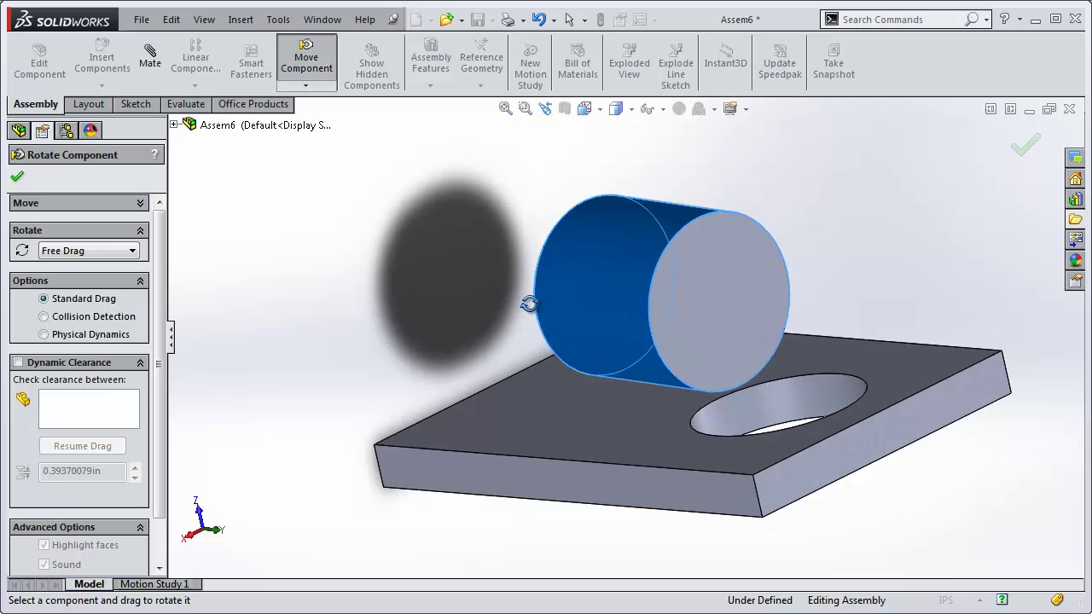
Step: Return the cylinder to Move Component and slide it slightly along the plate
left_click(143, 203)
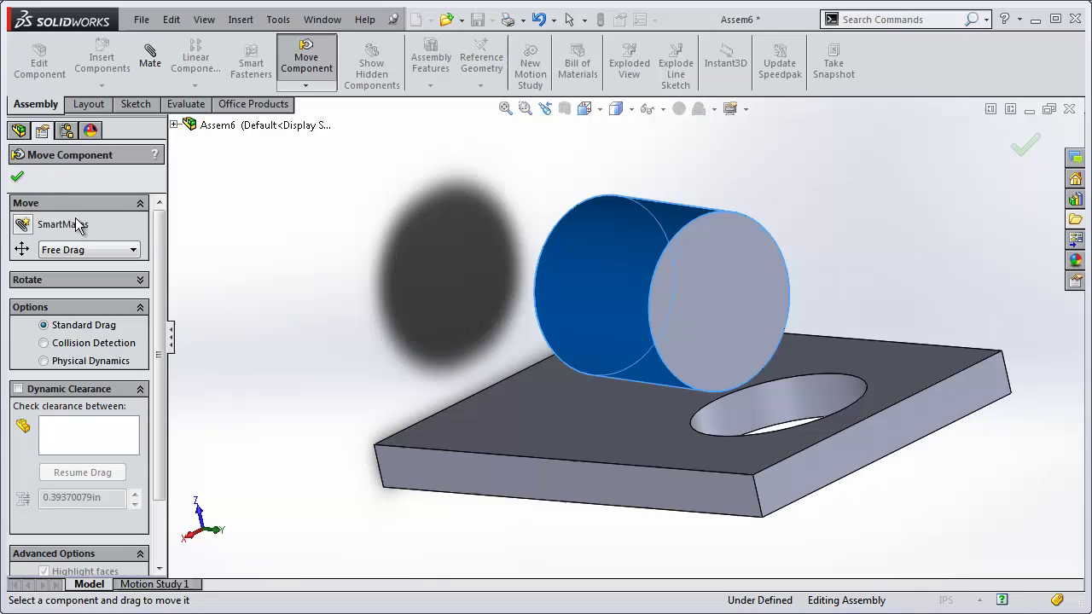
left_click(142, 282)
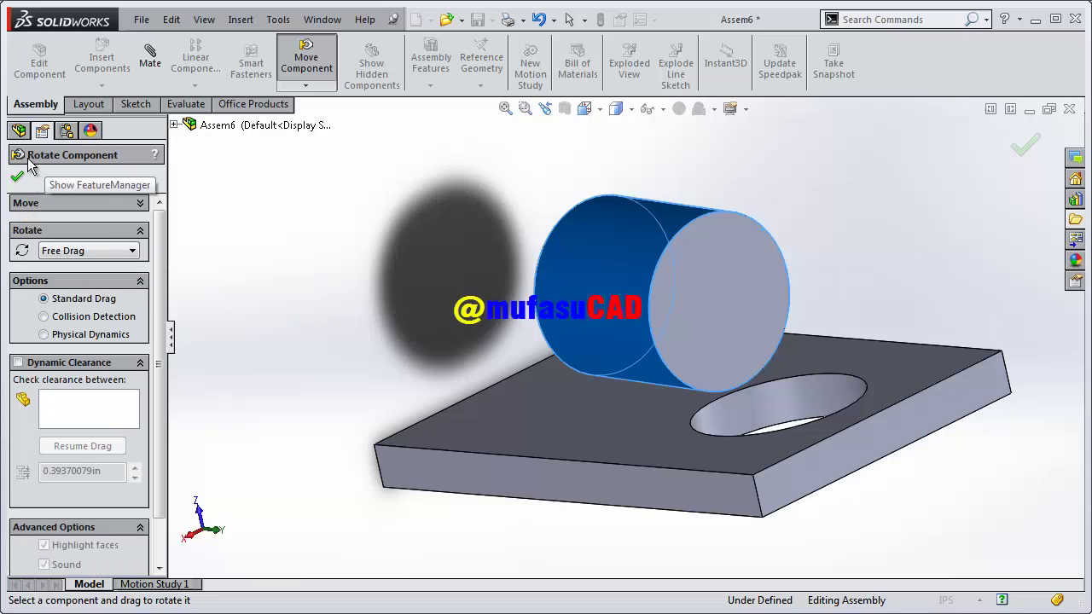
left_click(141, 204)
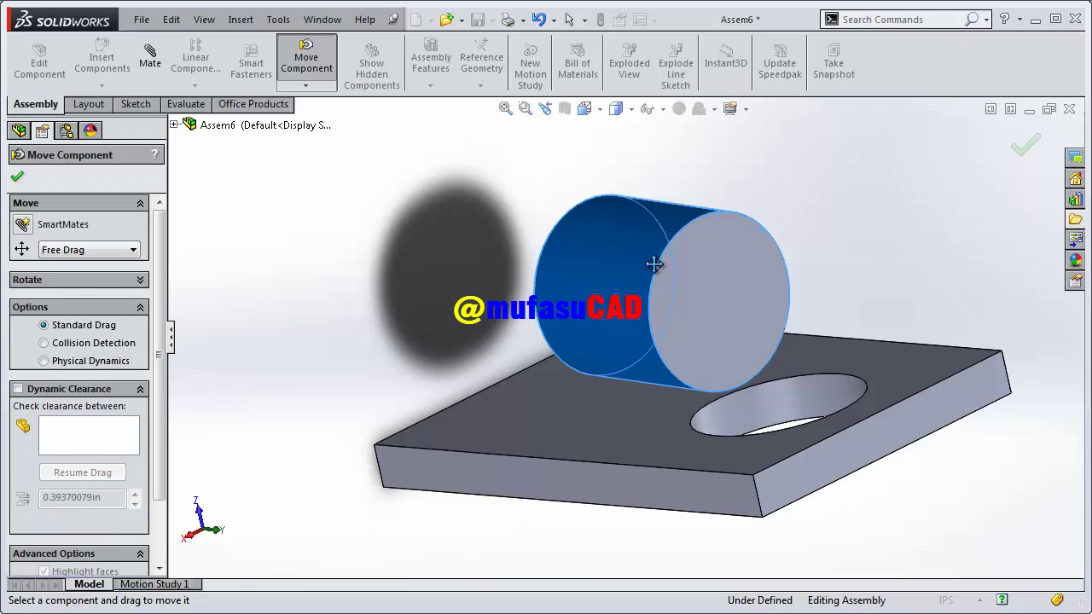
right_click(489, 245)
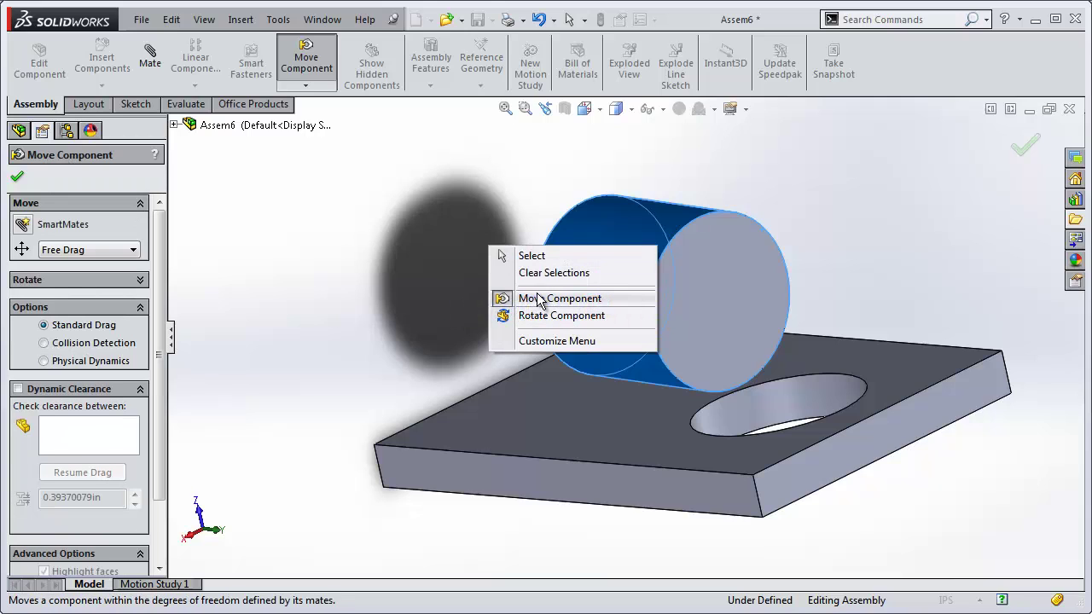
left_click(551, 318)
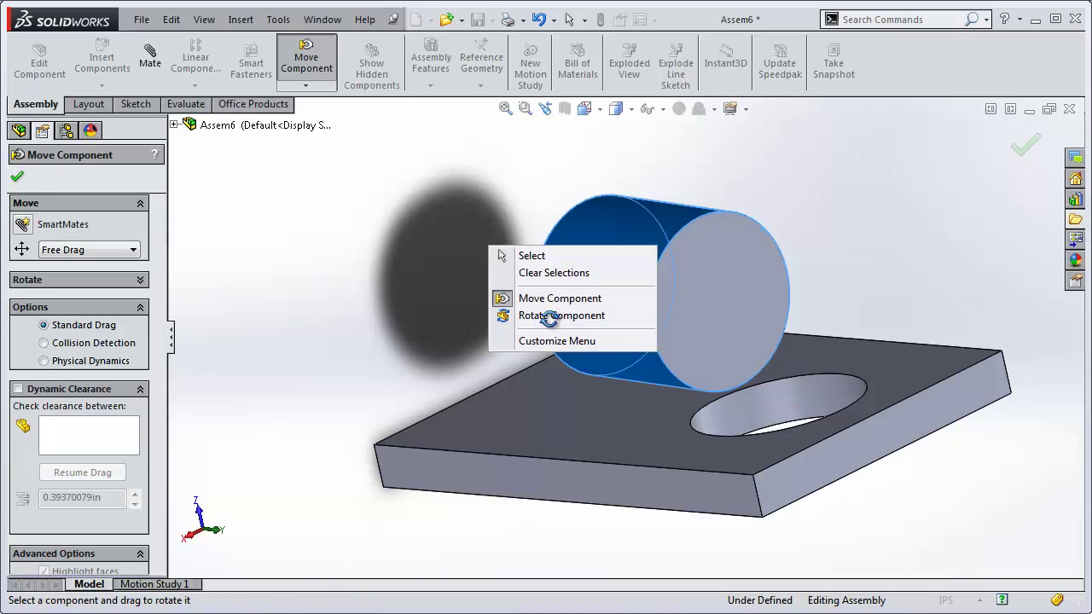
right_click(576, 266)
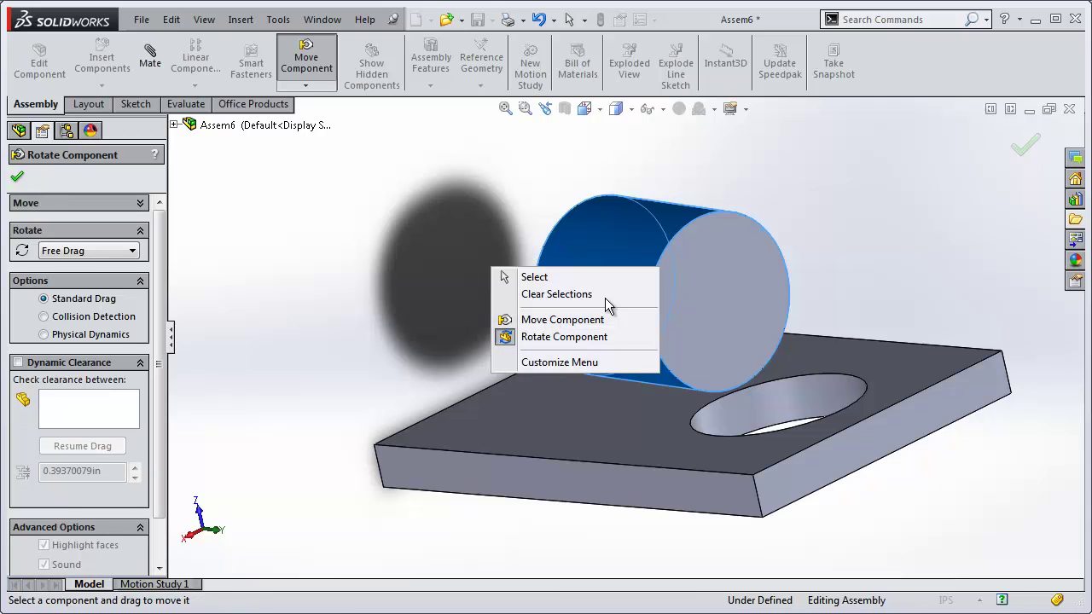
left_click(606, 319)
left_click_drag(688, 277, 761, 276)
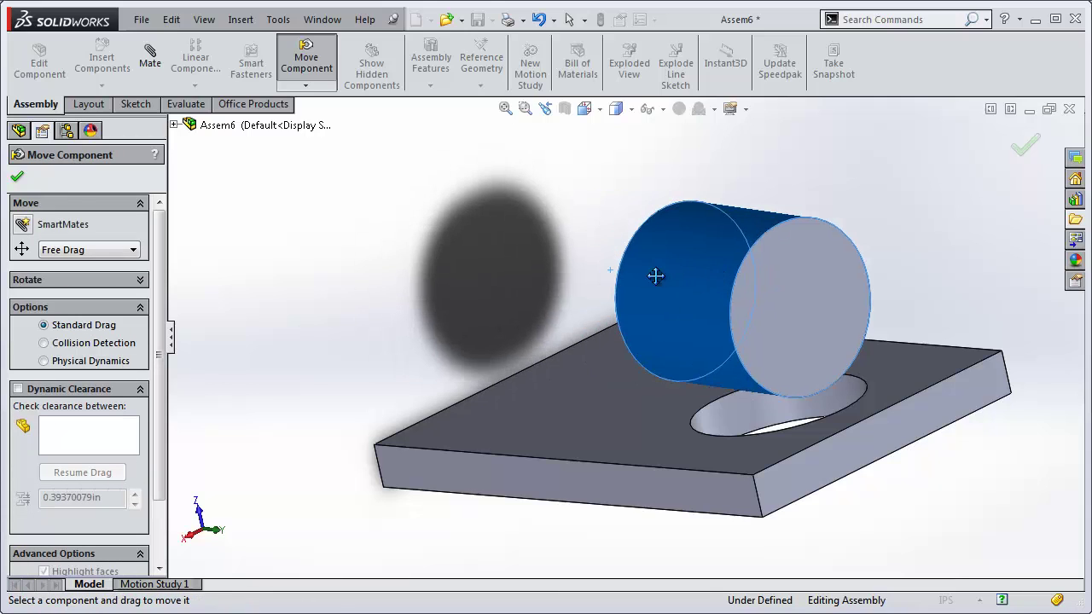
left_click_drag(617, 273, 617, 274)
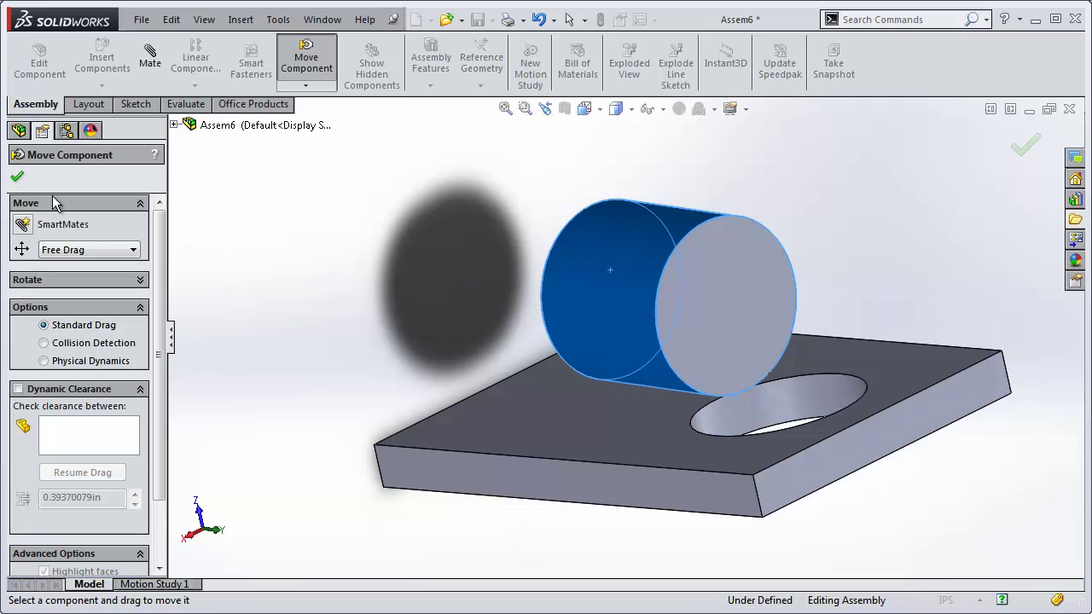
Step: Accept the cylinder's position on its side beside the hole with the green check
left_click(17, 176)
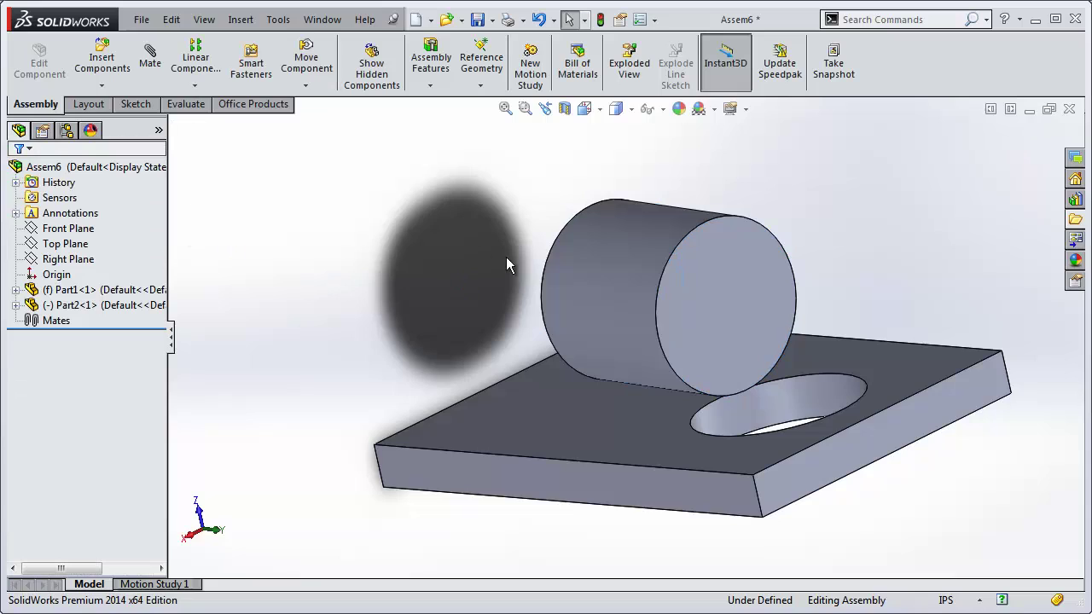